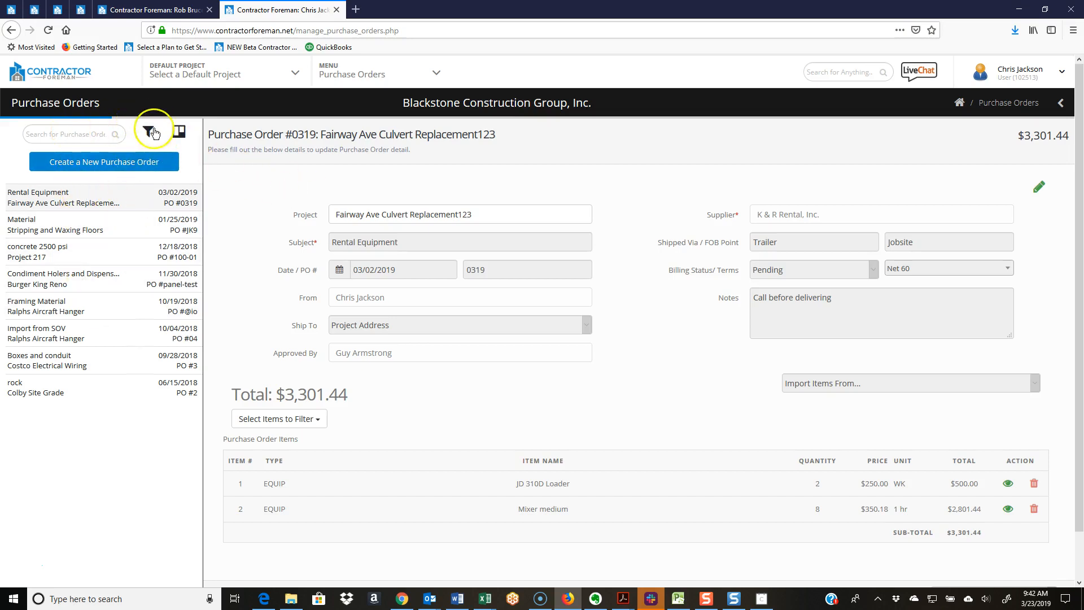
View the purchase orders as a board grouped by billing status, and return to the list view.
left_click(180, 132)
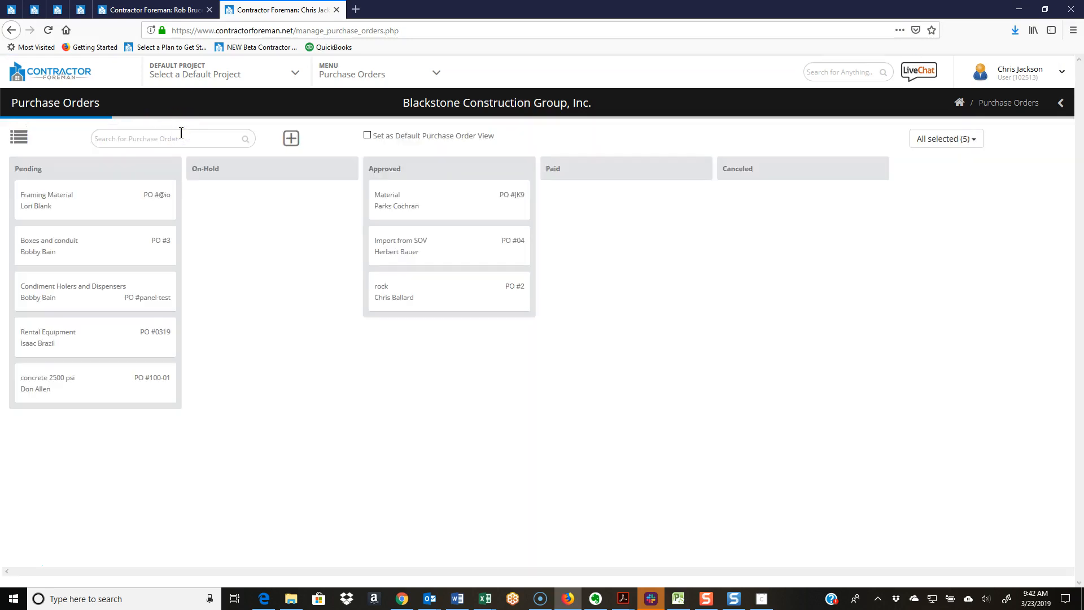
left_click(103, 199)
mouse_move(103, 199)
left_mouse_down()
mouse_move(324, 208)
mouse_move(119, 206)
left_mouse_up()
left_click(19, 137)
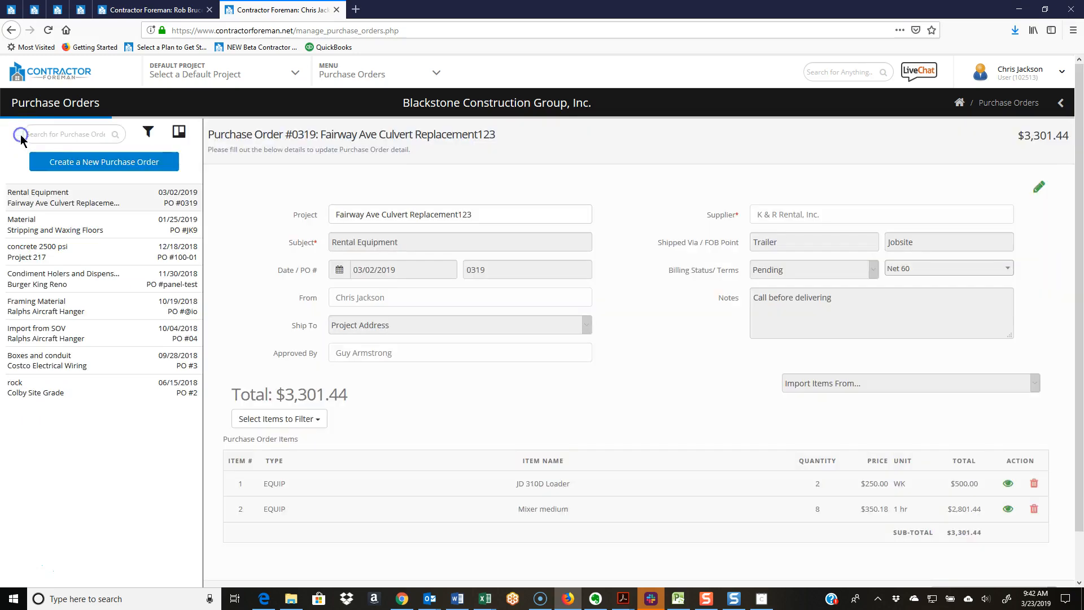
Open the Rental Equipment purchase order and review its JD 310D Loader and Mixer medium line items.
left_click(106, 194)
left_click_drag(516, 484, 585, 493)
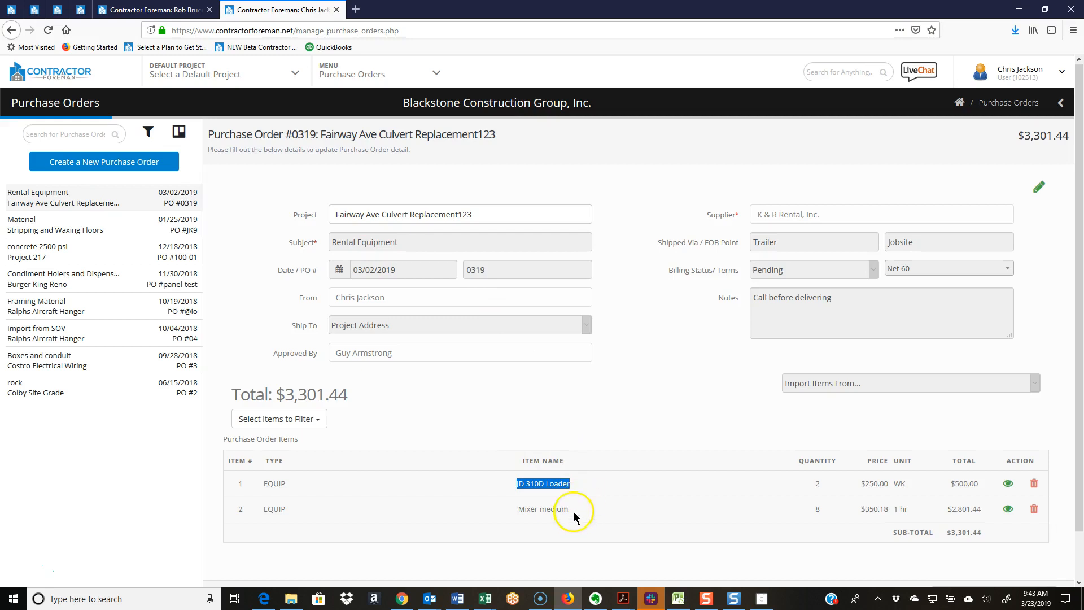
left_click_drag(571, 509, 520, 511)
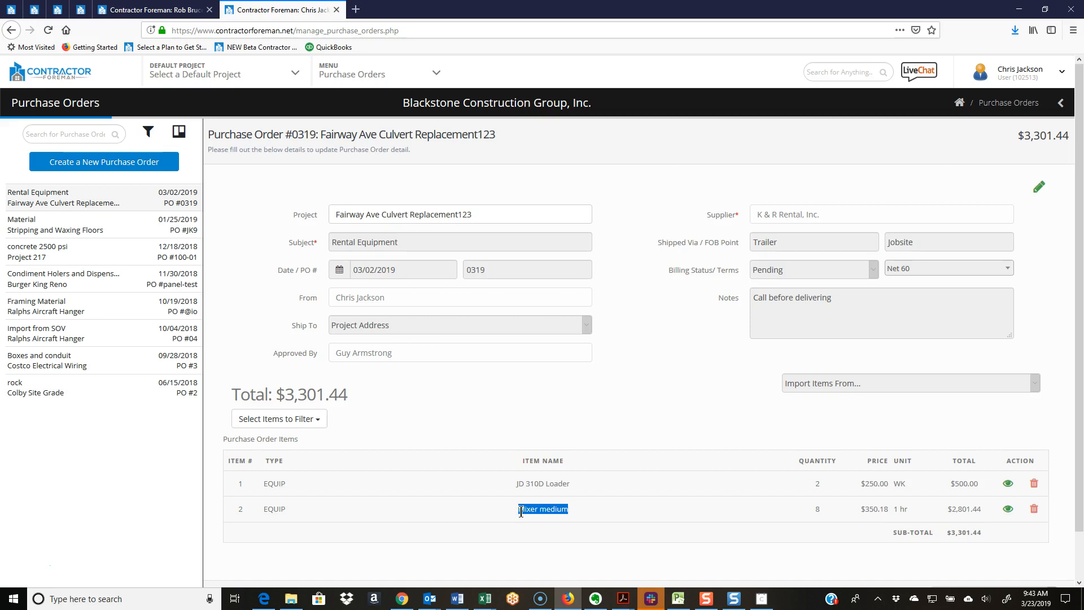
left_click(588, 415)
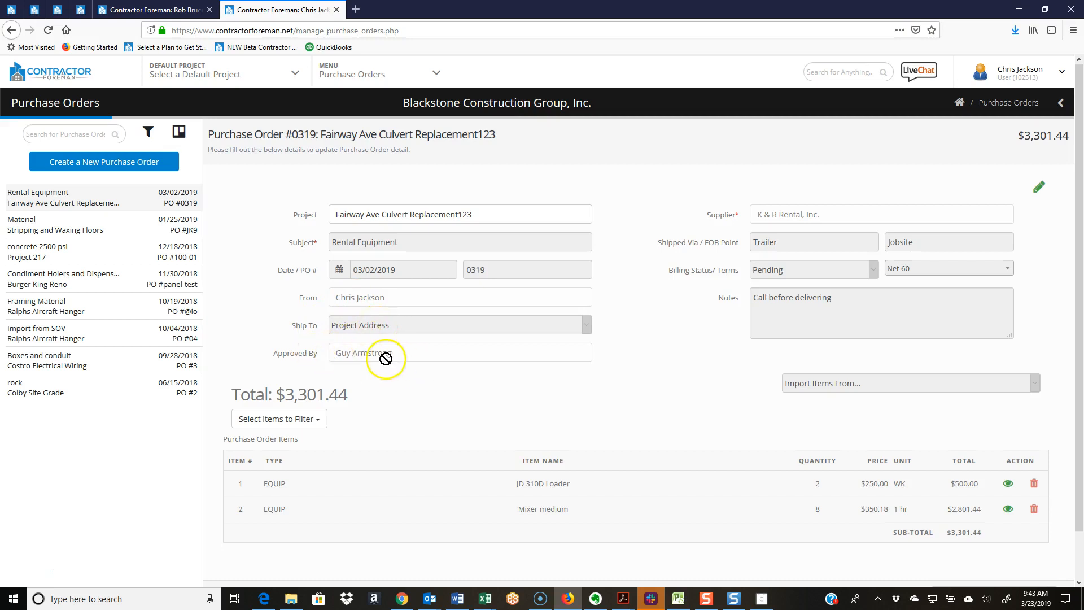
Make the Rental Equipment purchase order editable and examine the available billing statuses without choosing a different one.
left_click(1040, 188)
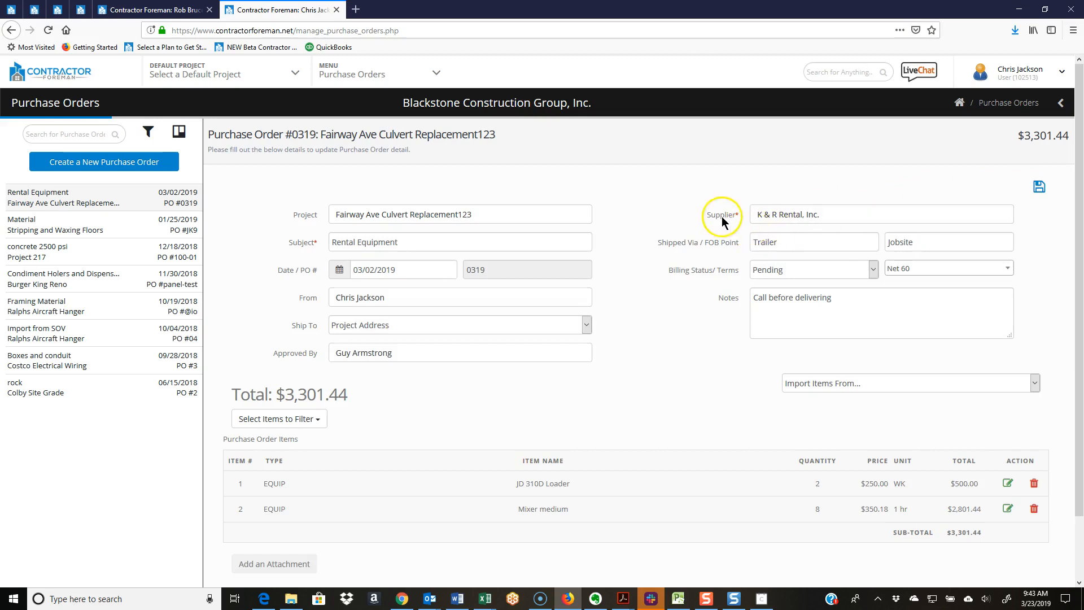
left_click(805, 223)
left_click(830, 270)
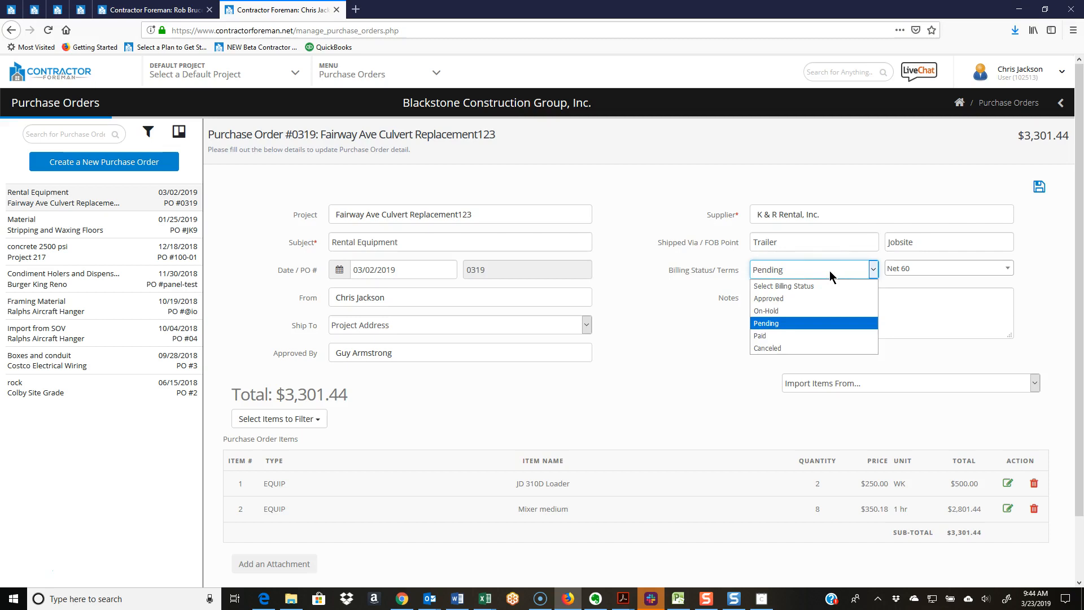
left_click(774, 299)
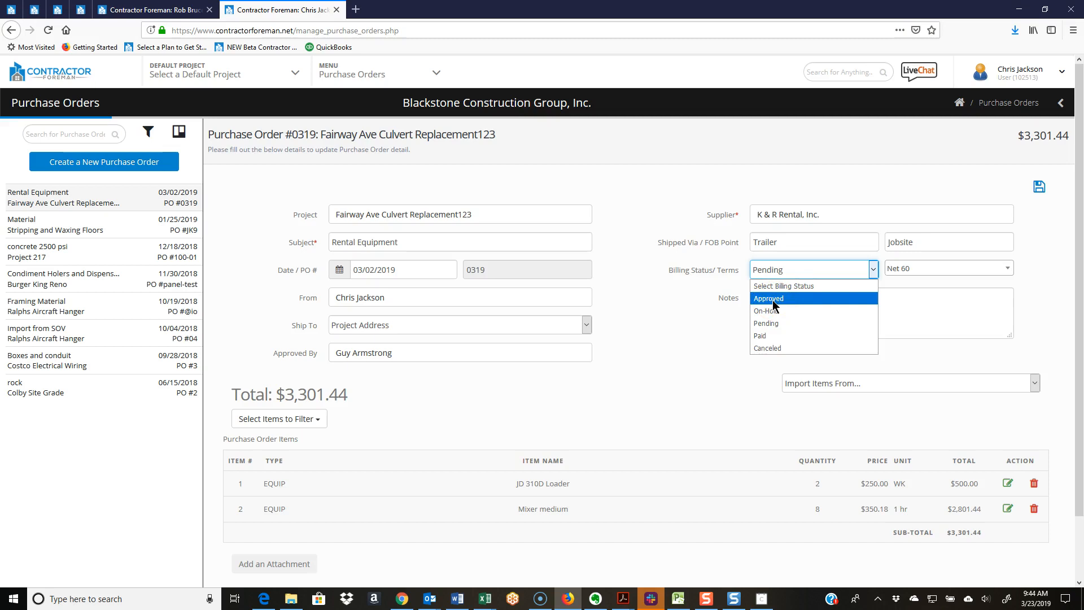
left_click(777, 324)
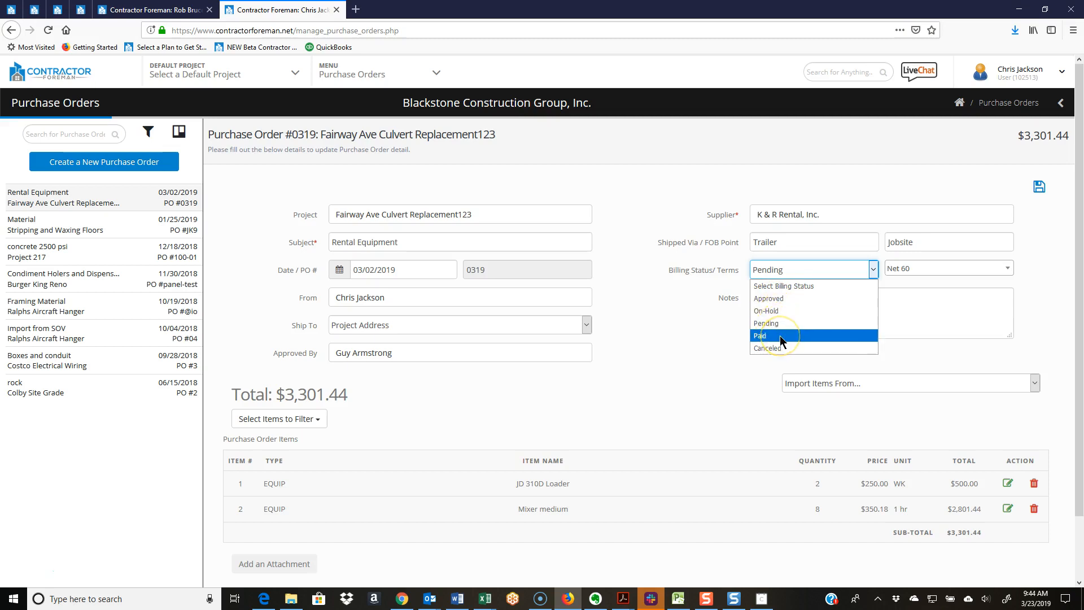
left_click(781, 347)
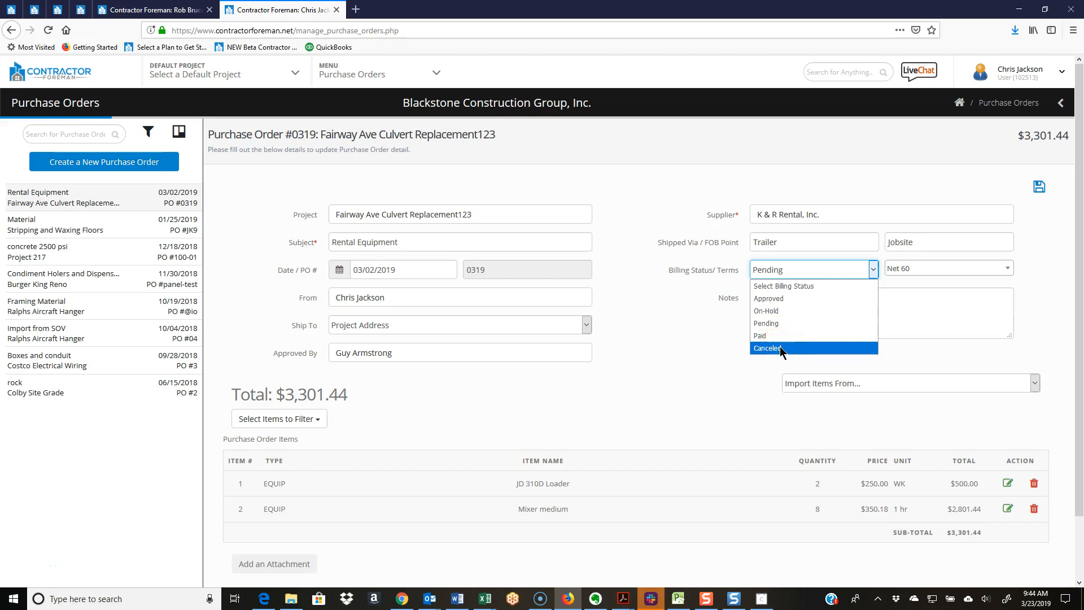
left_click(772, 330)
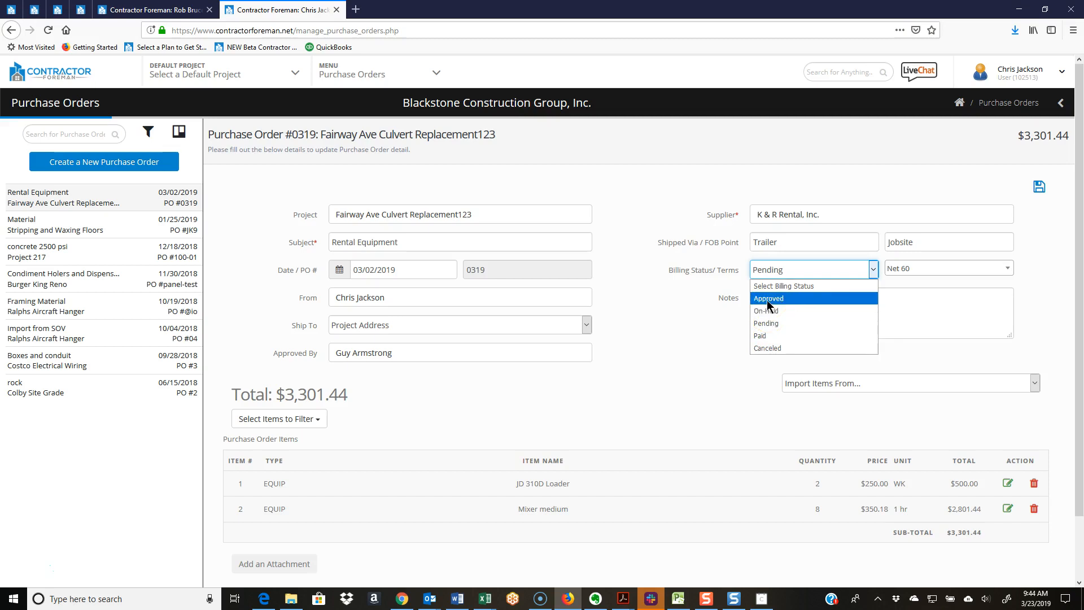
left_click(713, 311)
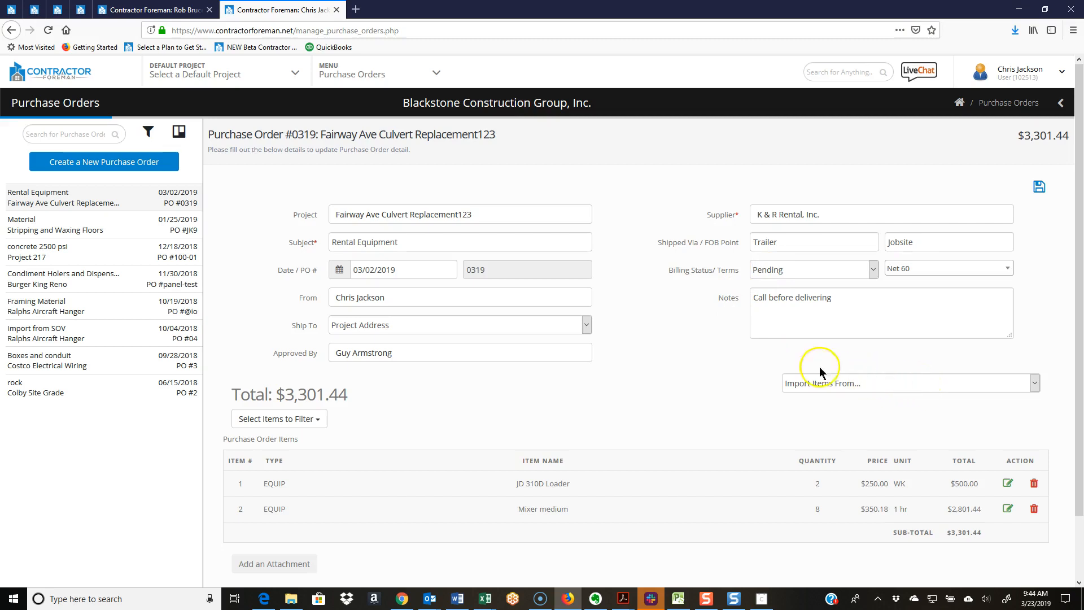
Review the item import sources, open a blank form for adding a purchase order item, and examine its item types.
left_click(838, 383)
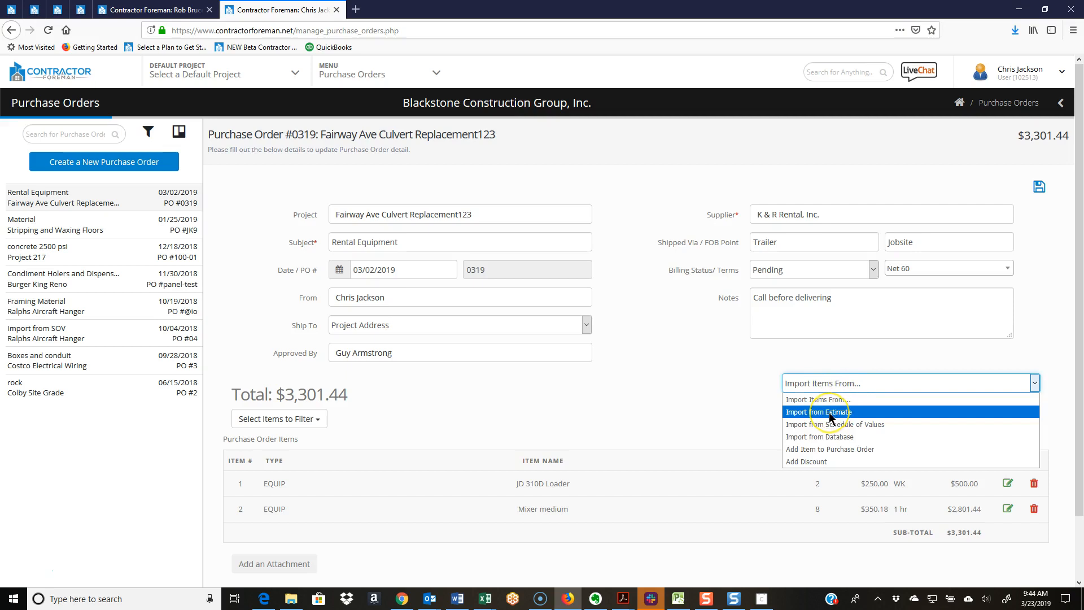
left_click(843, 441)
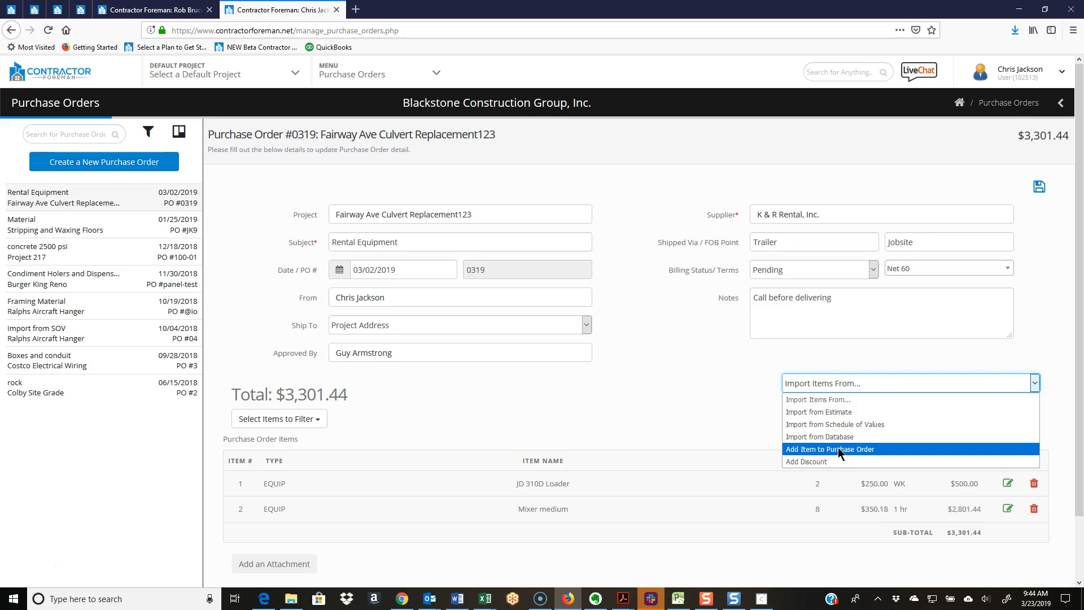
left_click(839, 450)
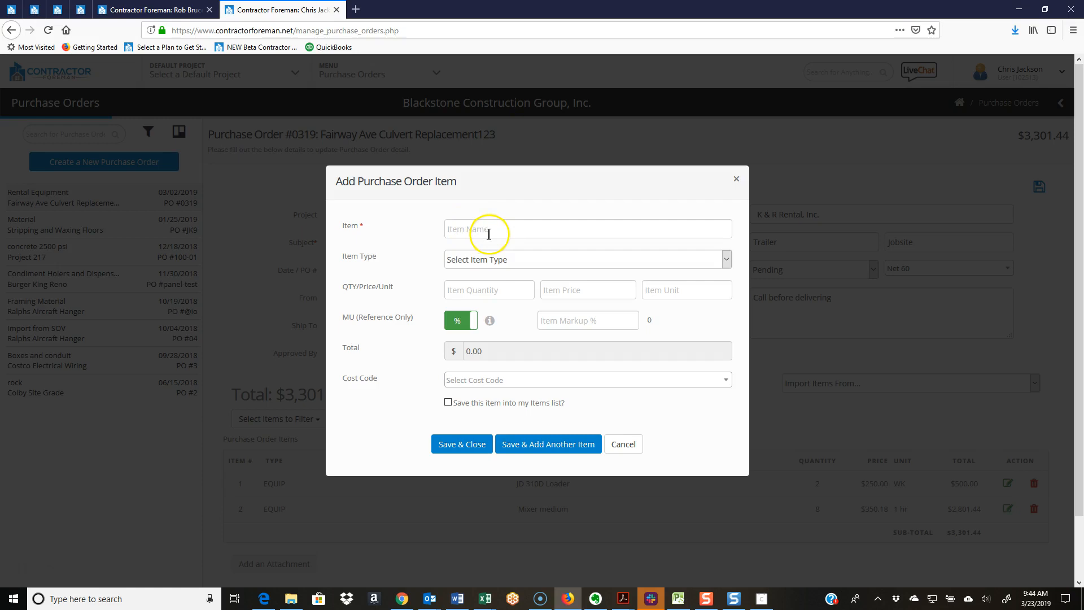
left_click(481, 265)
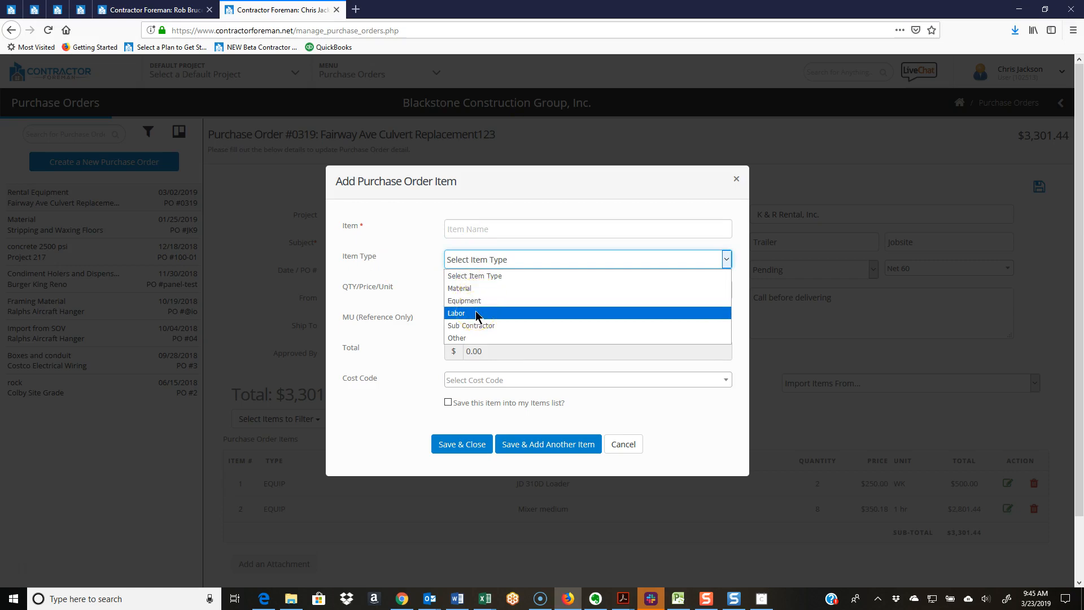
left_click(407, 265)
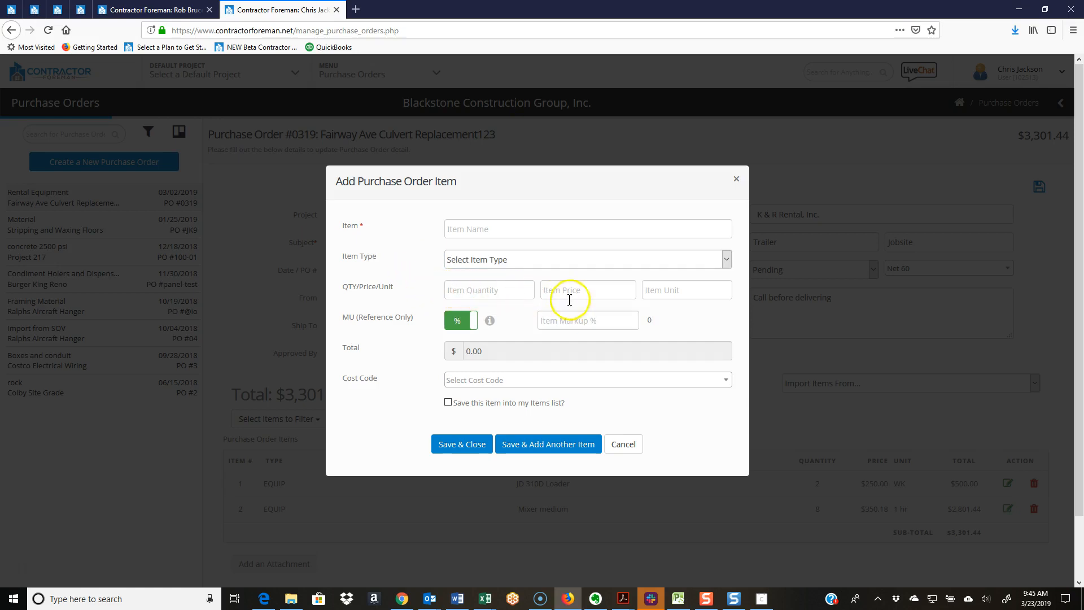
Examine the new item's unit, percent and dollar markup modes and cost codes, and close the form without adding an item.
left_click(664, 291)
left_click(469, 321)
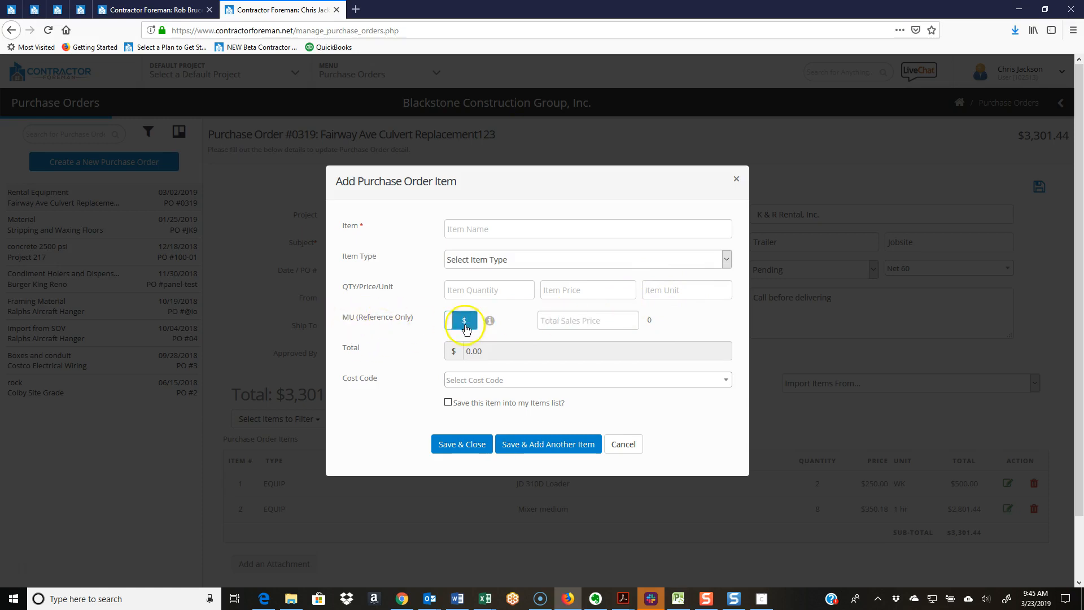
left_click(446, 326)
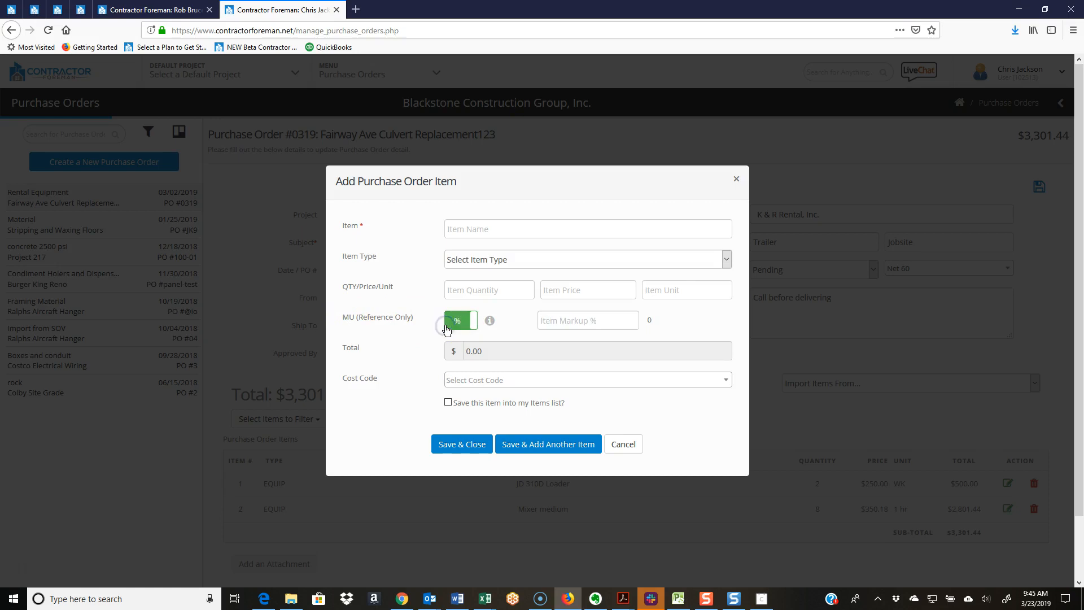
left_click(487, 382)
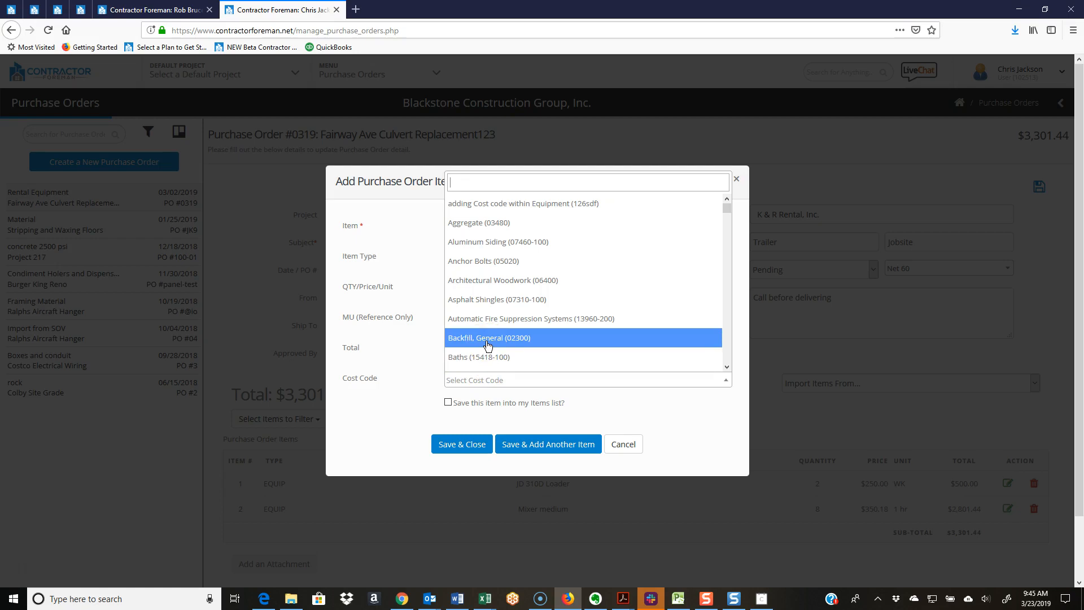
left_click(738, 437)
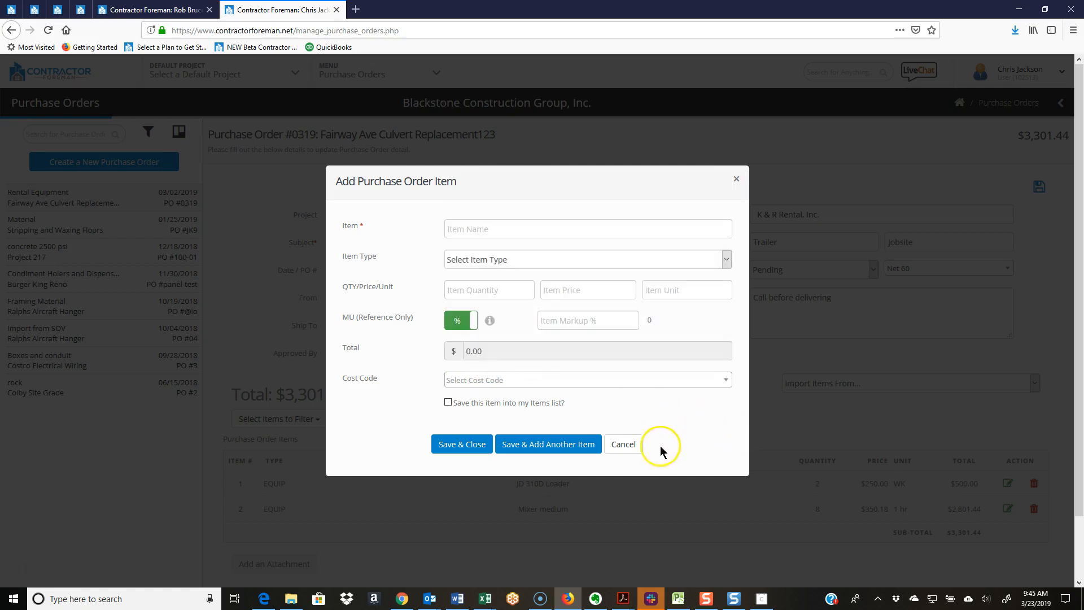
left_click(633, 447)
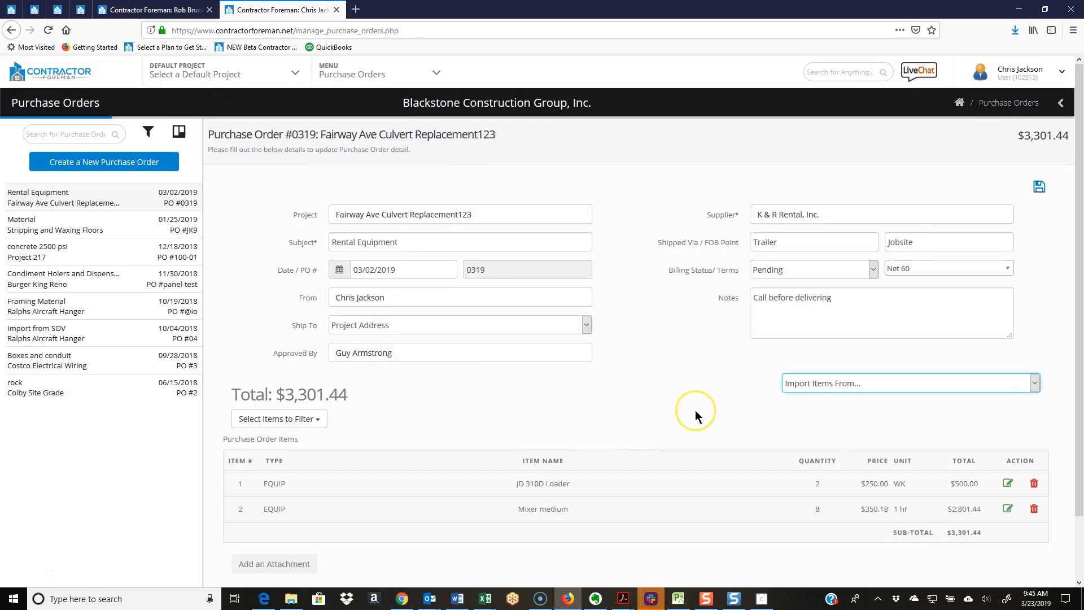
Submit the Rental Equipment purchase order to save it.
scroll(695, 410, "down", 1)
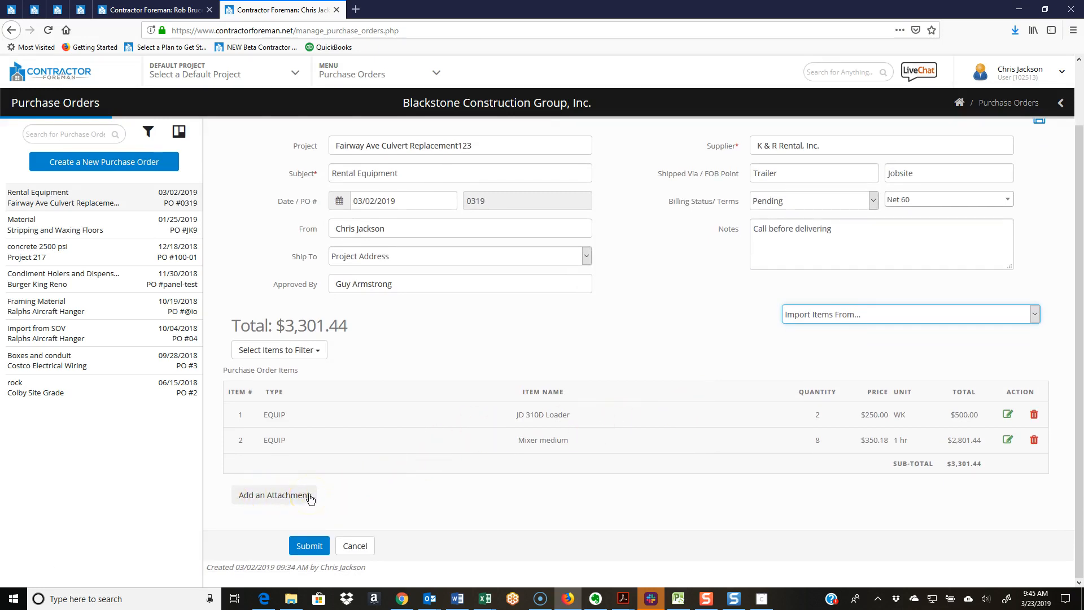
left_click(309, 545)
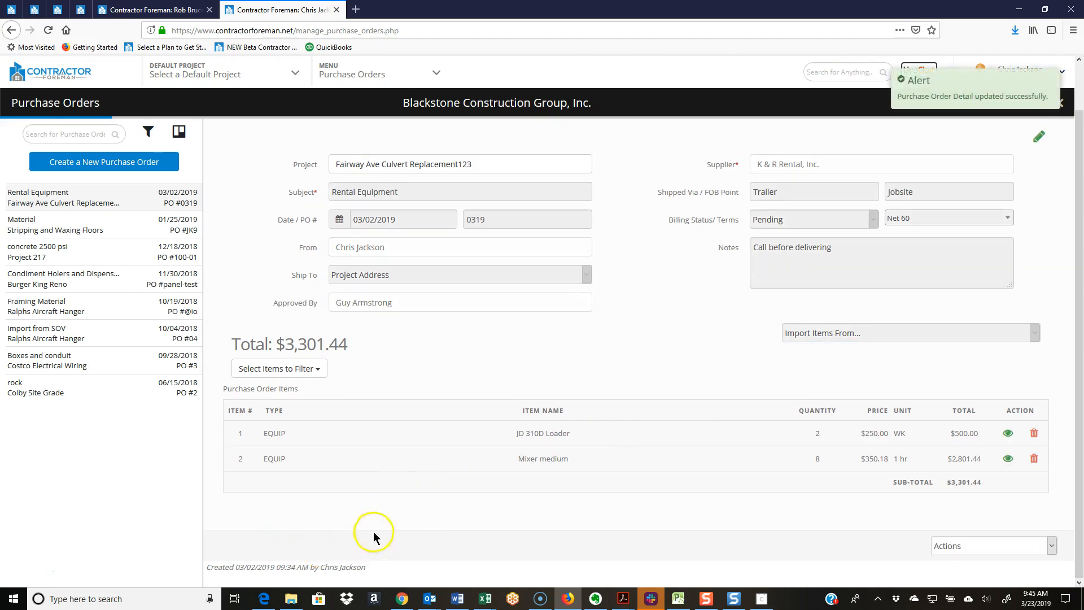
Examine the actions available for the saved purchase order, including emailing the PDF and archiving, without running any.
left_click(970, 547)
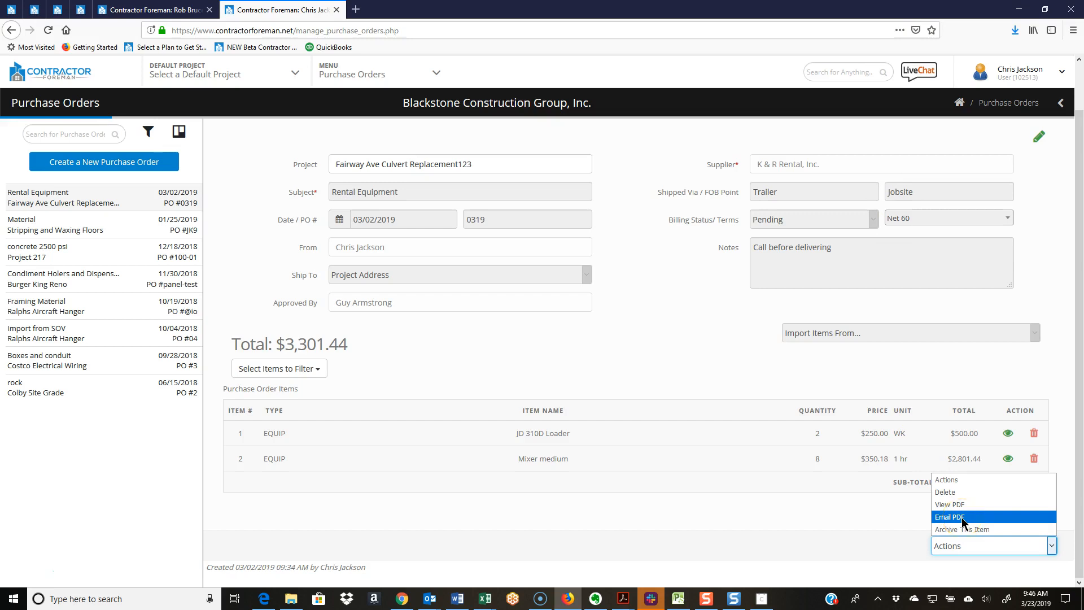
left_click(960, 530)
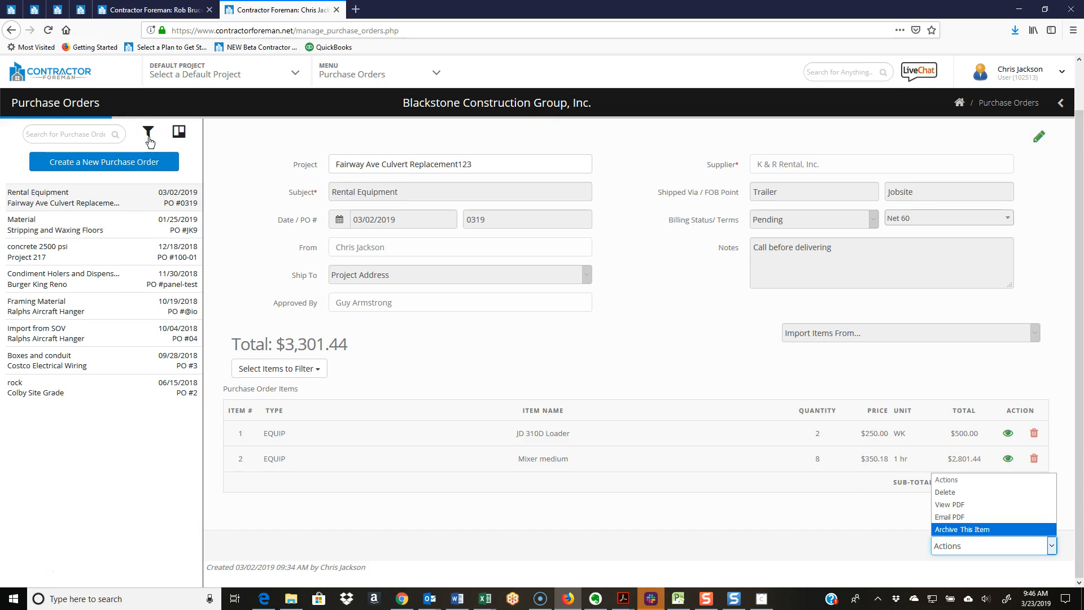
left_click(691, 335)
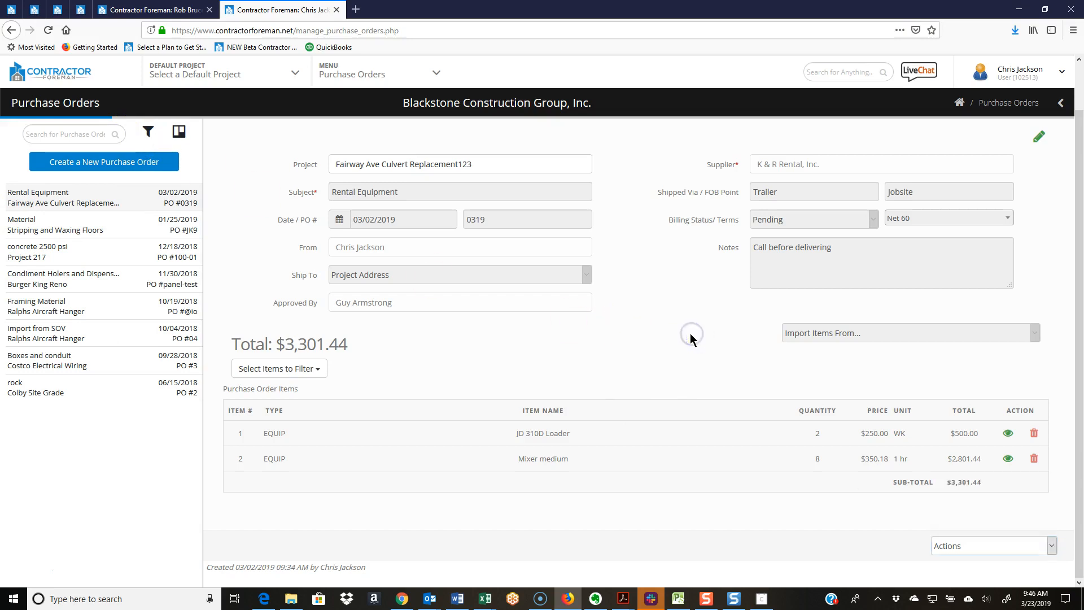